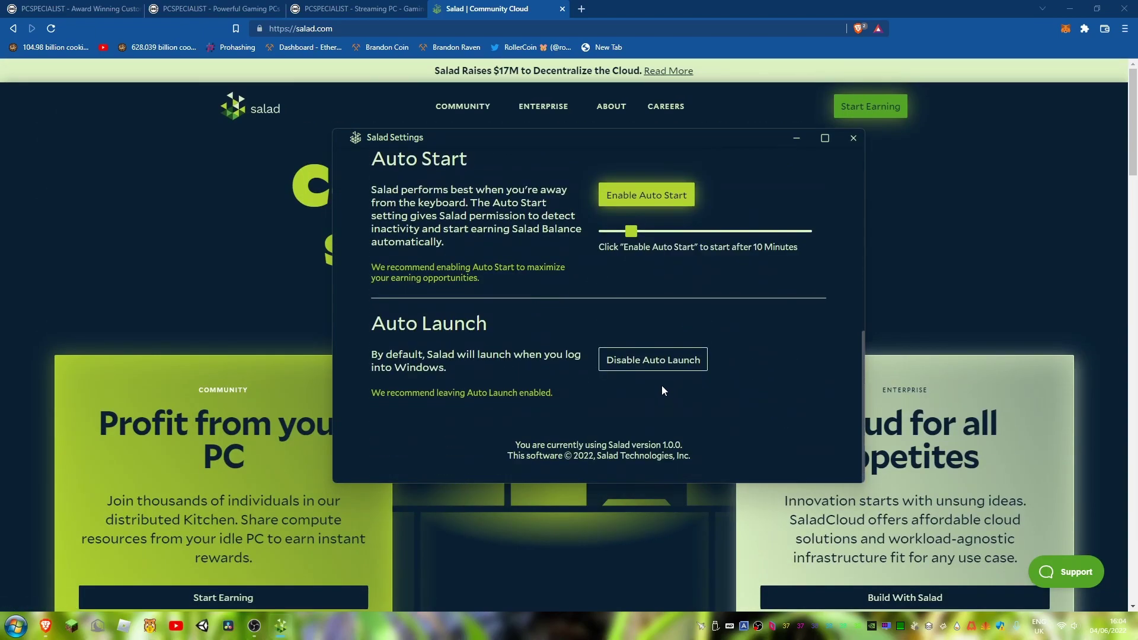
scroll(628, 340, down, 5)
scroll(622, 342, up, 5)
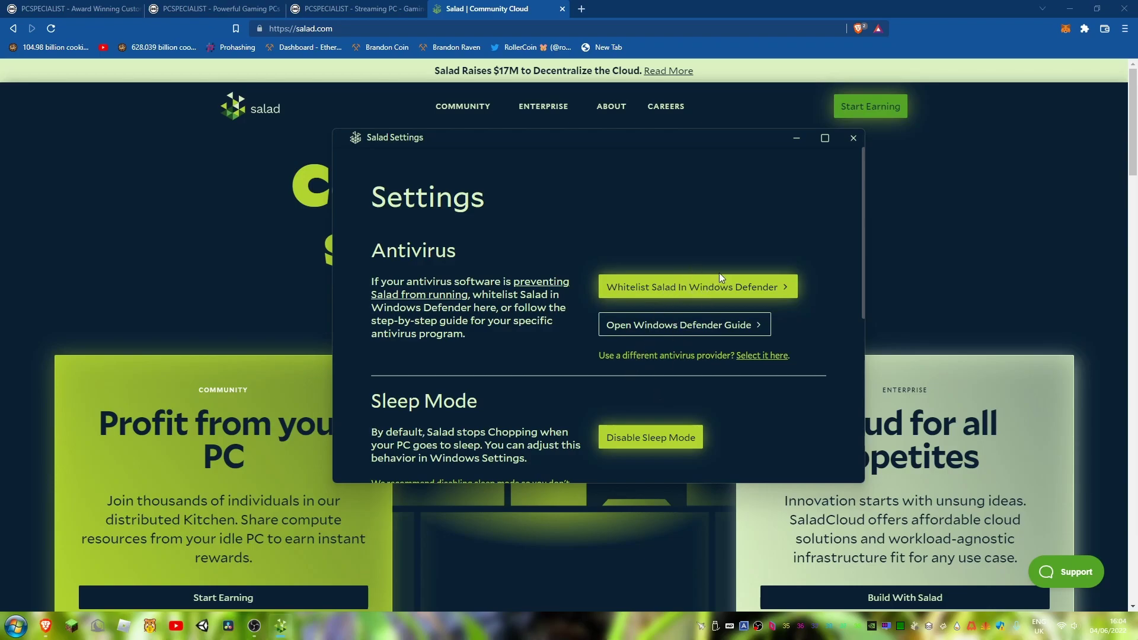
scroll(685, 329, down, 1)
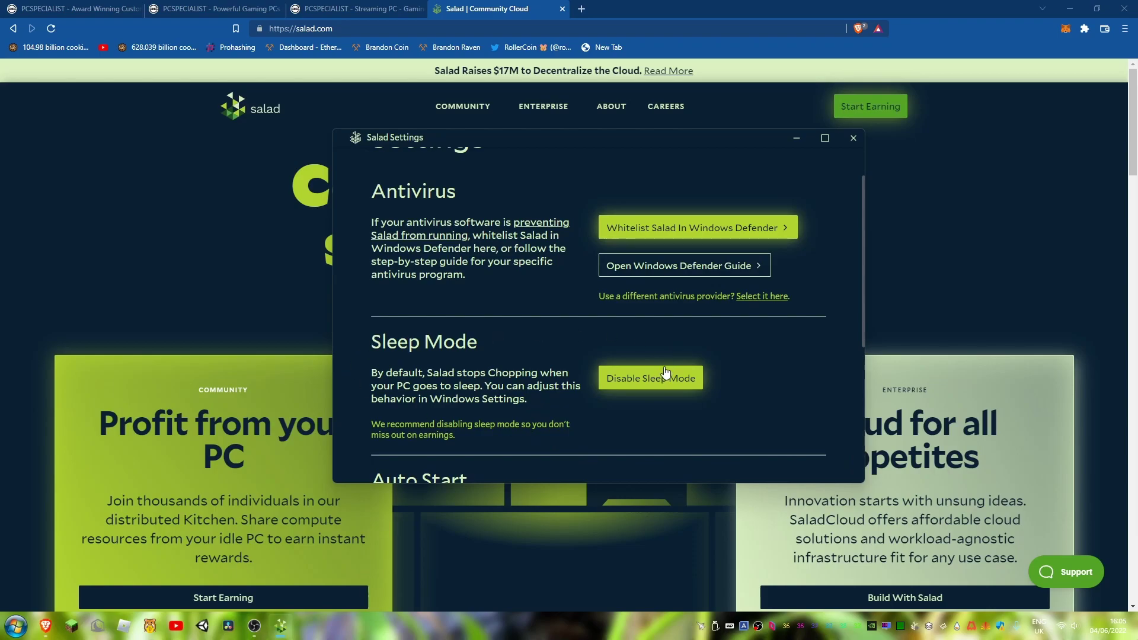
scroll(684, 350, down, 1)
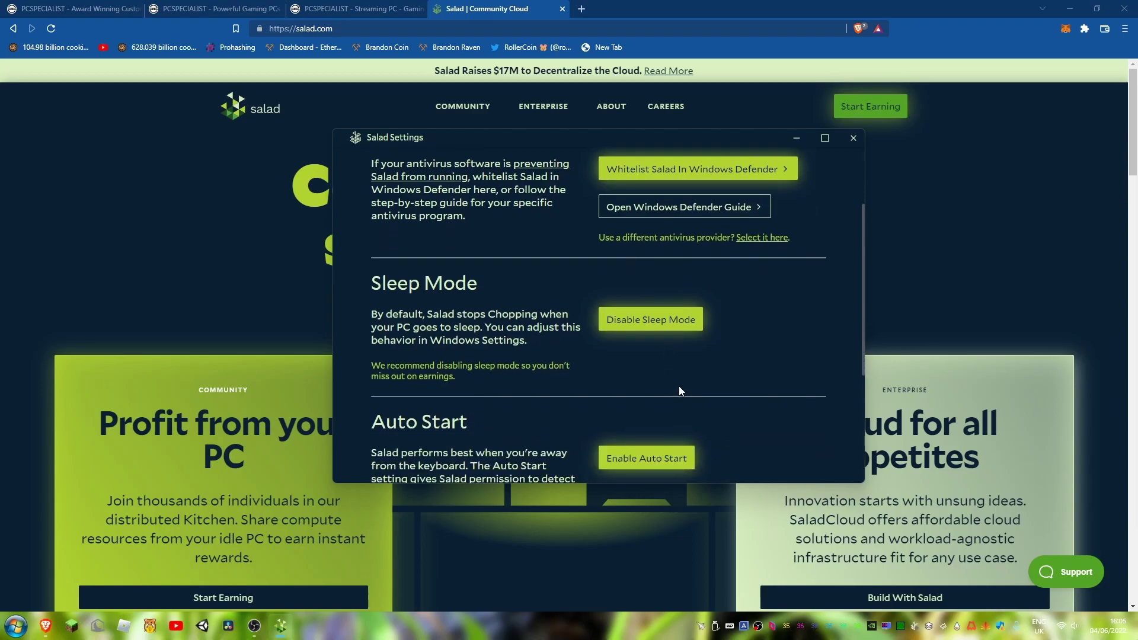
scroll(681, 382, down, 1)
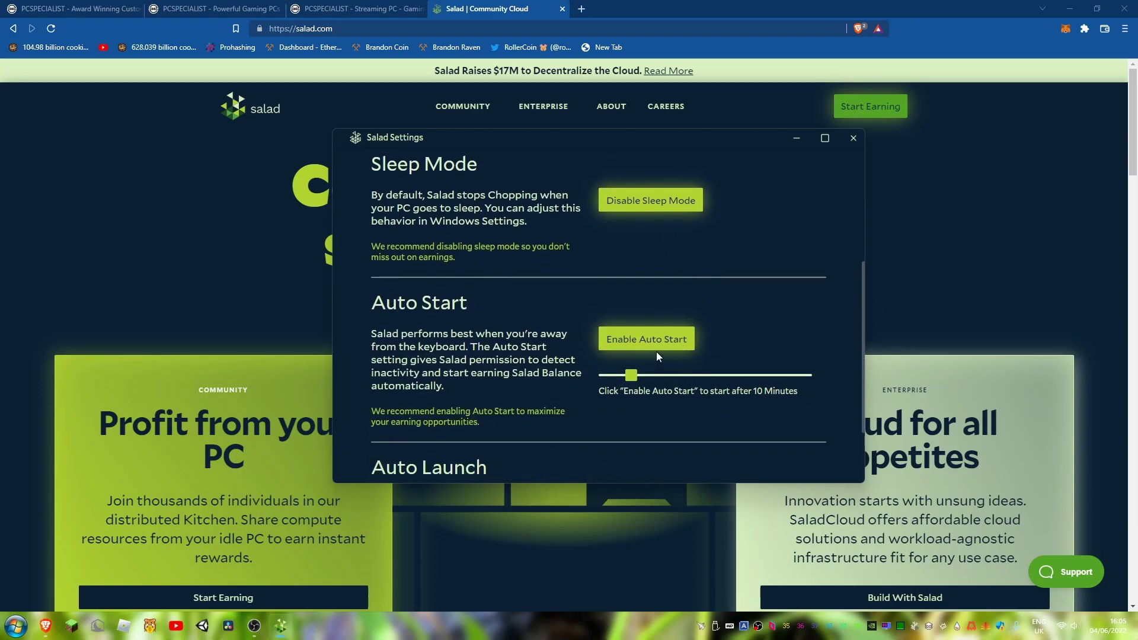
scroll(658, 355, down, 2)
Set the Auto Start slider delay to 5 minutes
drag(633, 232, 604, 448)
key(Left)
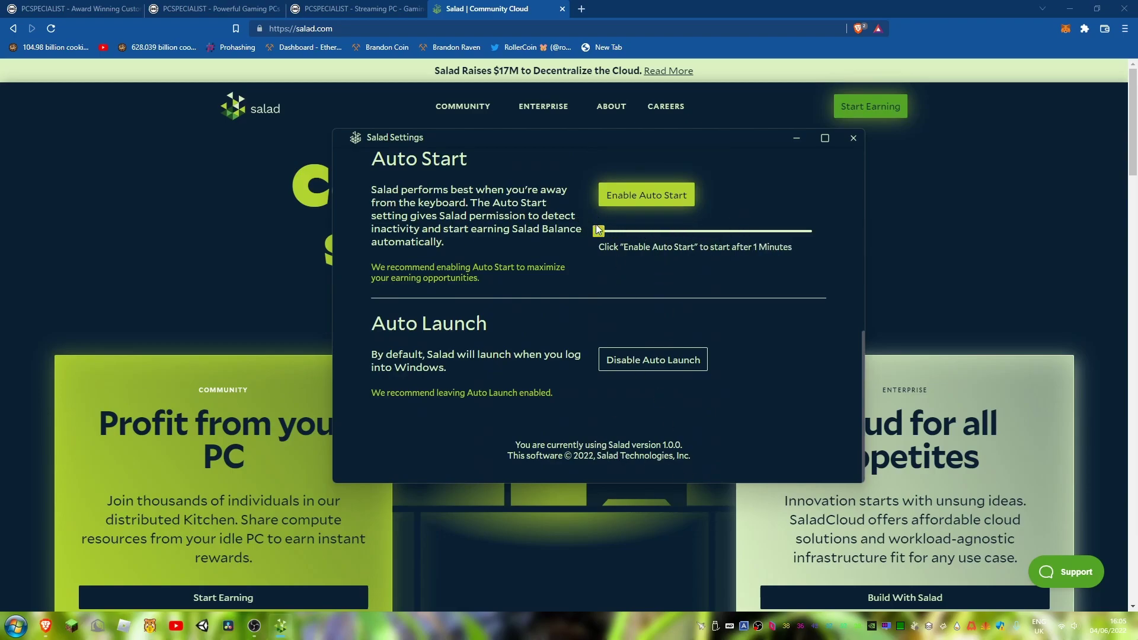
mouse_move(599, 230)
mouse_down()
mouse_move(617, 229)
mouse_move(606, 230)
mouse_up()
scroll(803, 297, up, 5)
scroll(802, 297, down, 5)
scroll(798, 285, up, 6)
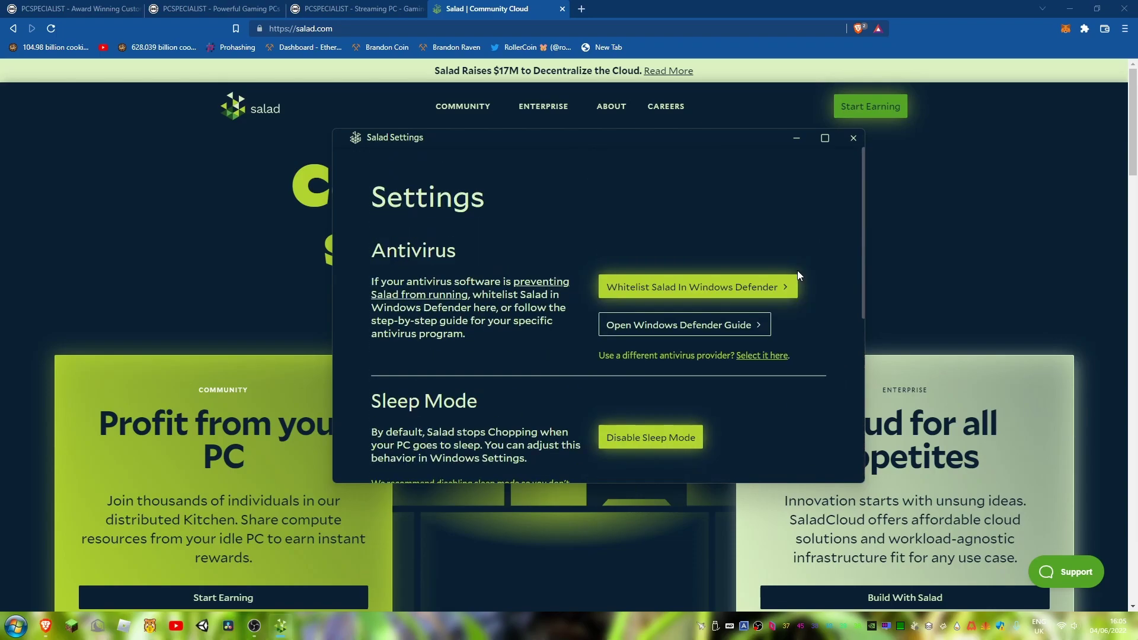
Close Settings, then view Salad's logs folder from the tray widget's avatar menu and close it
click(850, 140)
click(917, 627)
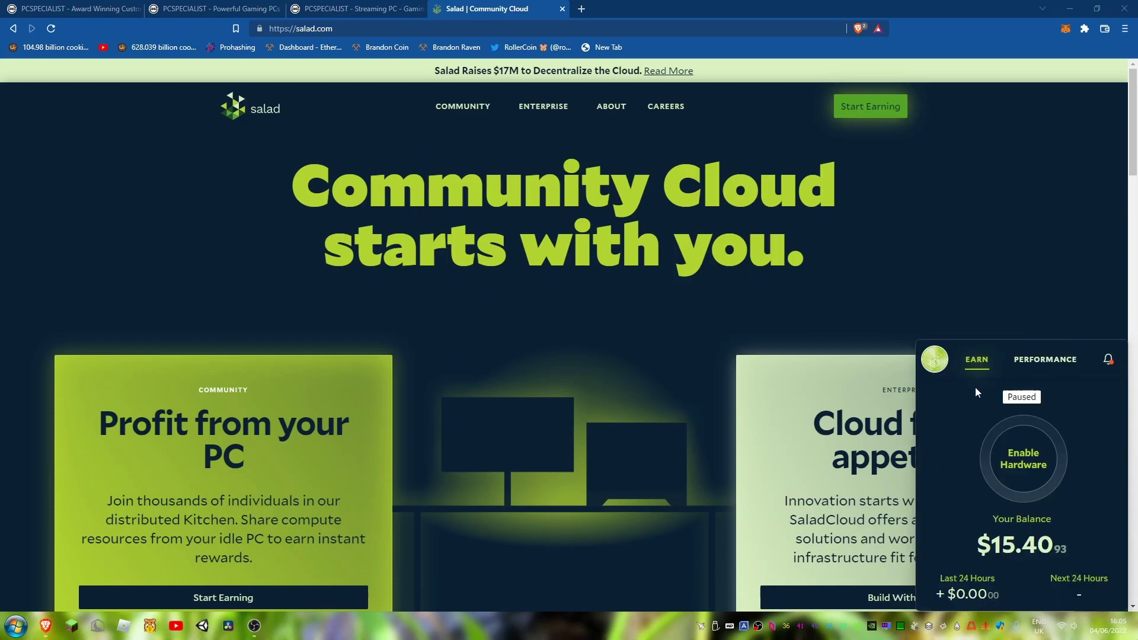
click(935, 360)
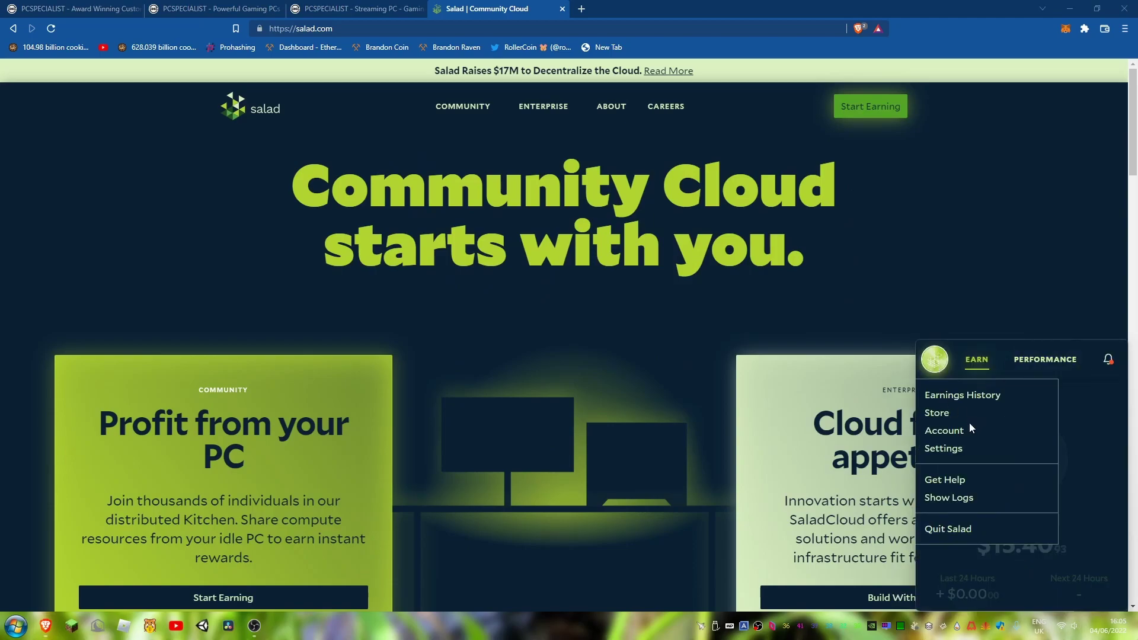
click(965, 499)
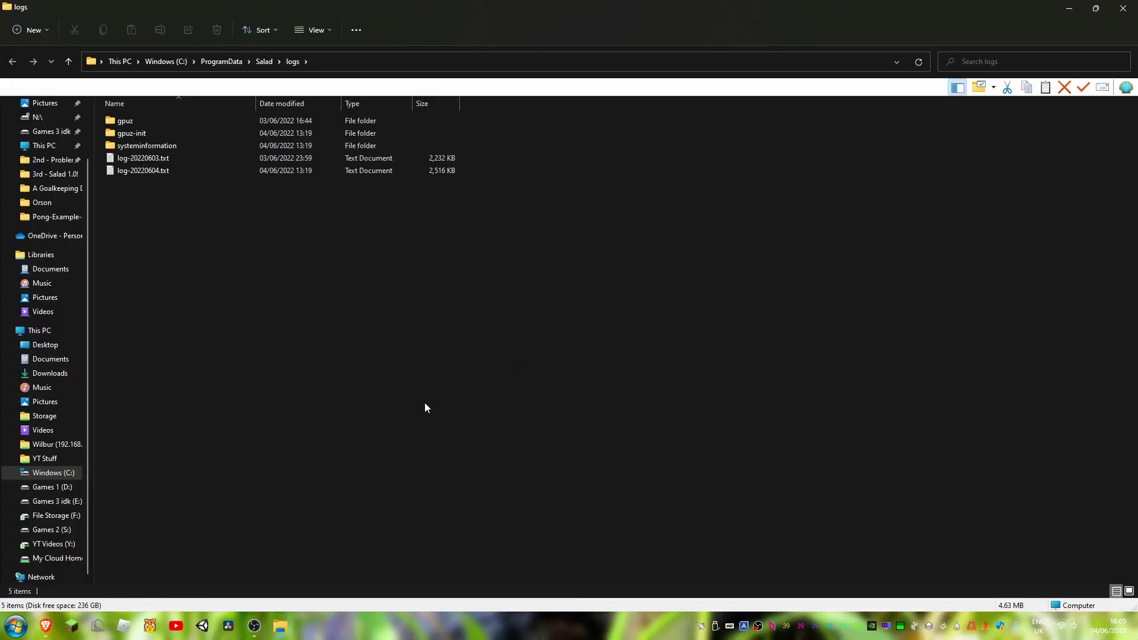
click(1122, 9)
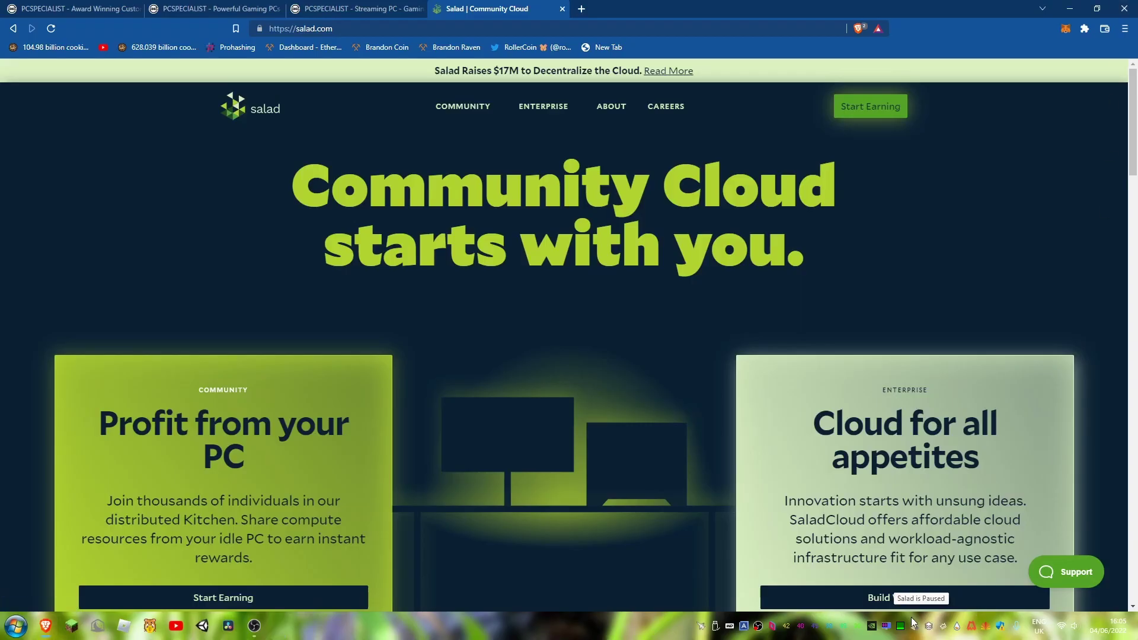
In the tray widget, view the avatar menu, Performance hardware list and notifications, then return to Earn
click(915, 629)
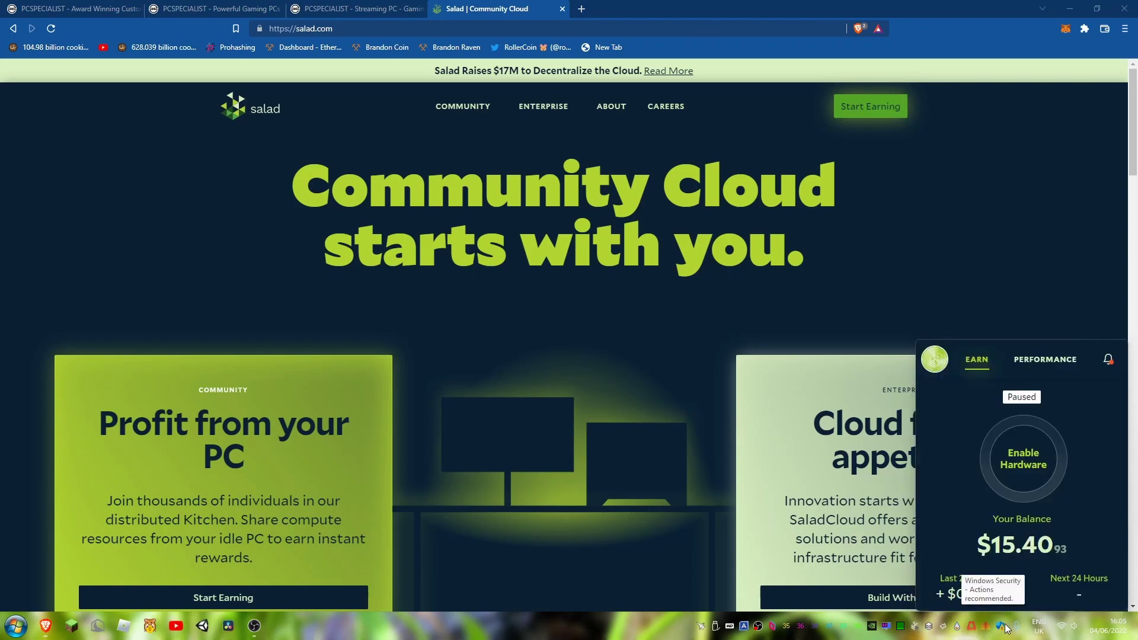
click(935, 359)
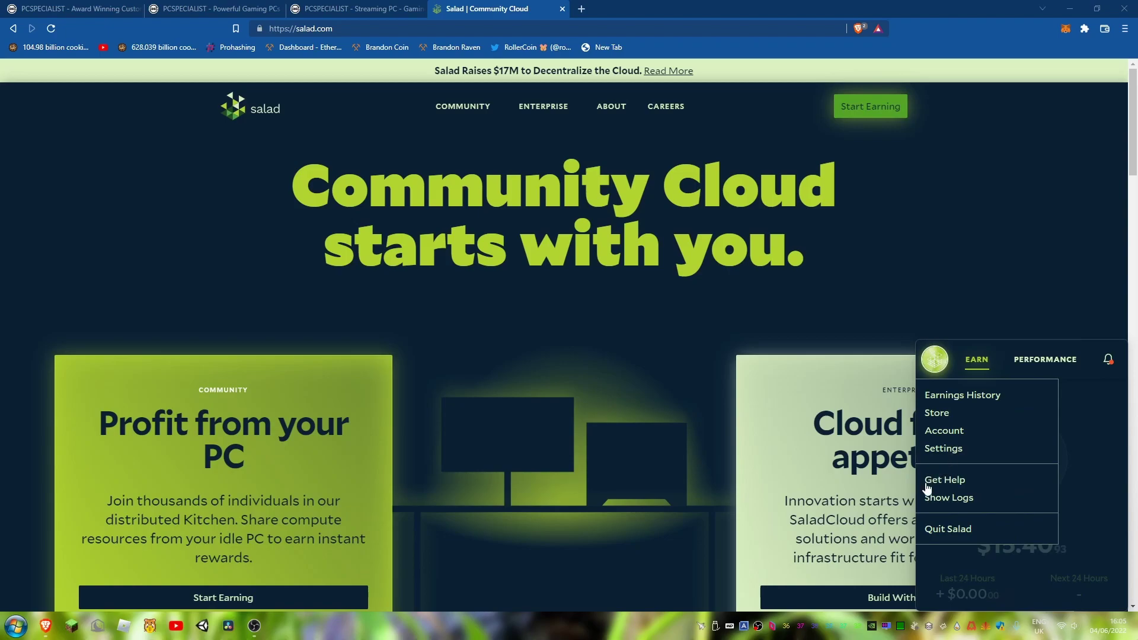
click(1080, 453)
click(1045, 359)
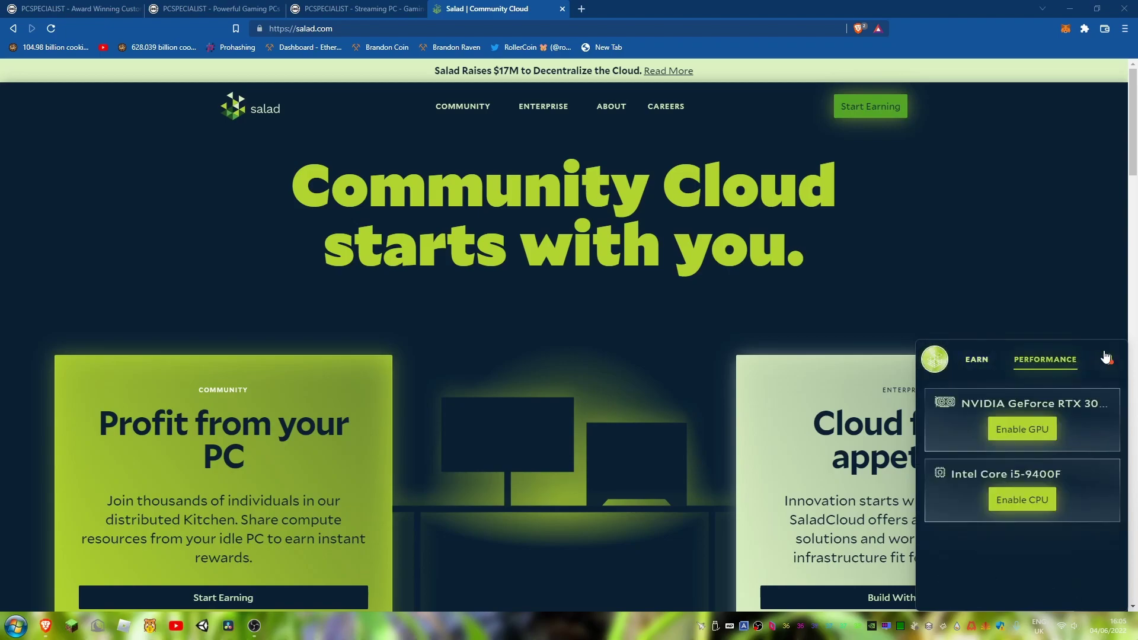
click(1108, 360)
click(938, 360)
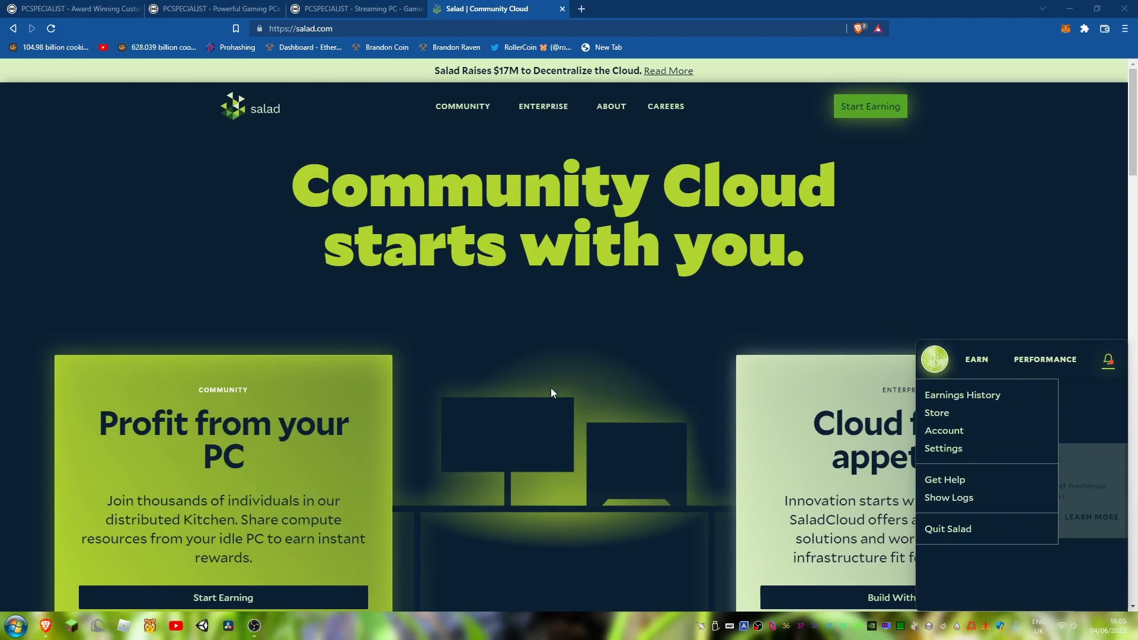
click(1073, 400)
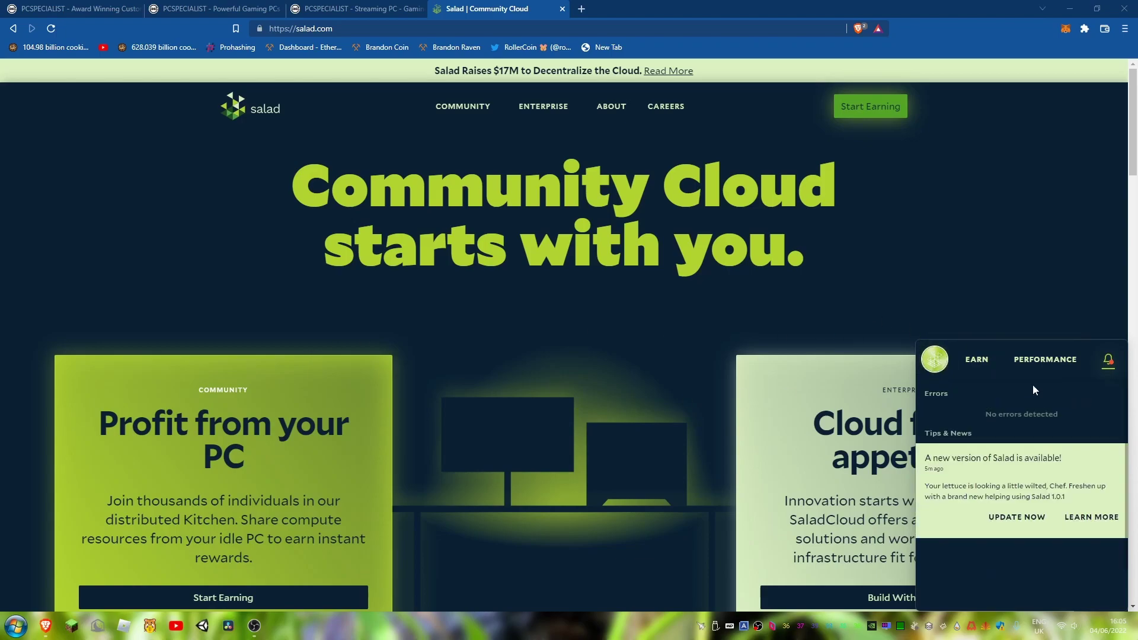
click(972, 374)
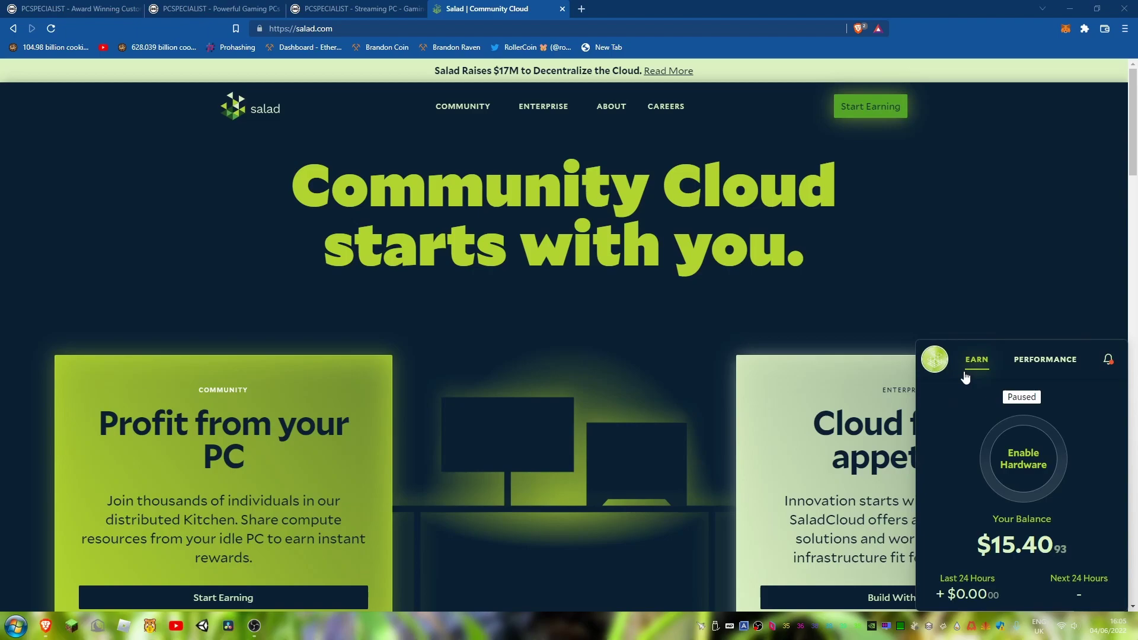